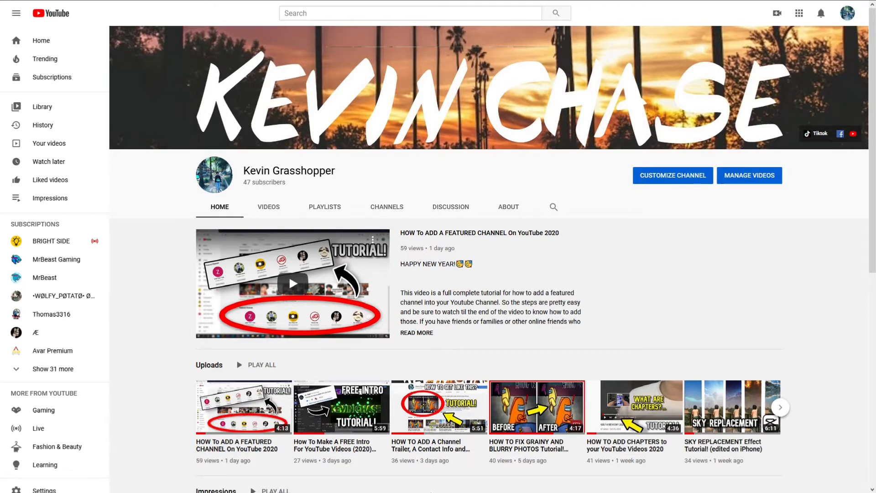
Open the video "HOW To ADD A FEATURED CHANNEL On YouTube 2020" for editing and bring up its cards editor.
{"action": "scroll", "coordinate": [426, 454], "scroll_direction": "down", "scroll_amount": 2}
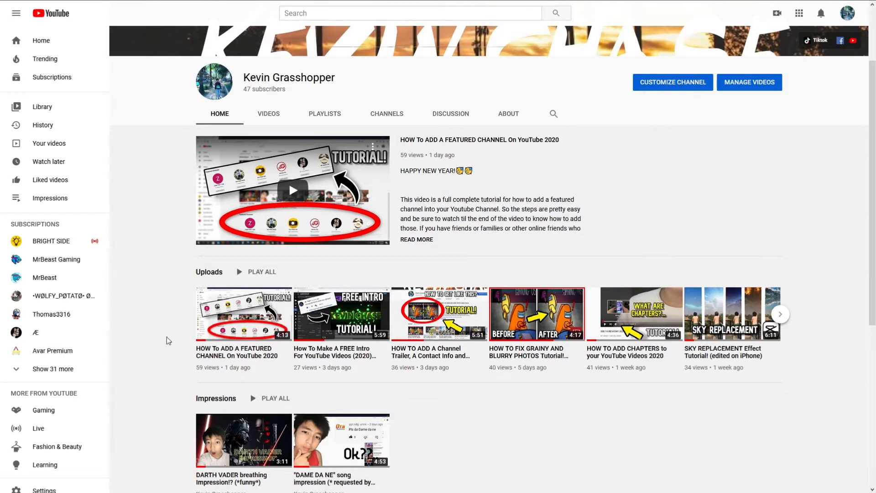
{"action": "left_click", "coordinate": [223, 323]}
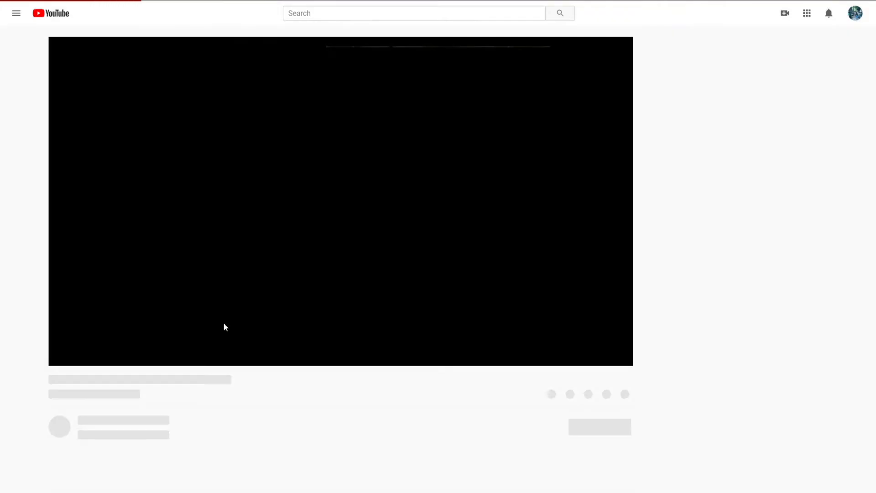
{"action": "left_click", "coordinate": [284, 219]}
{"action": "scroll", "coordinate": [287, 217], "scroll_direction": "down", "scroll_amount": 2}
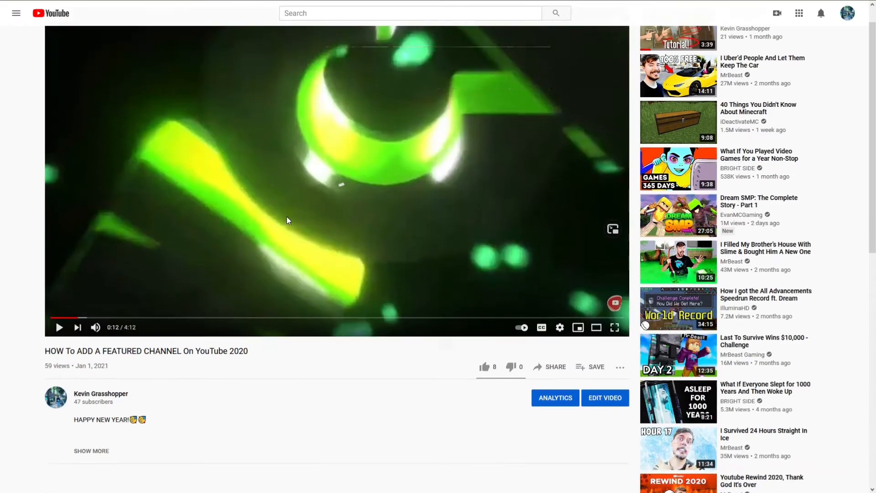
{"action": "scroll", "coordinate": [287, 217], "scroll_direction": "down", "scroll_amount": 5}
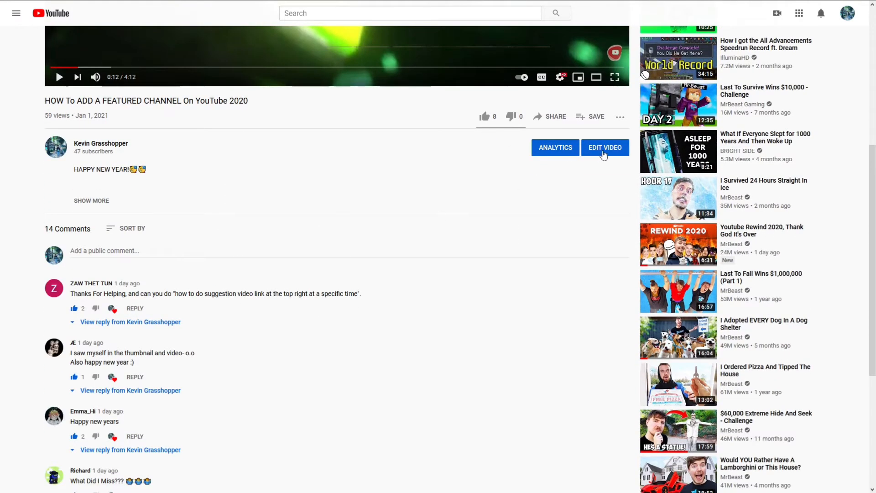
{"action": "left_click", "coordinate": [604, 154]}
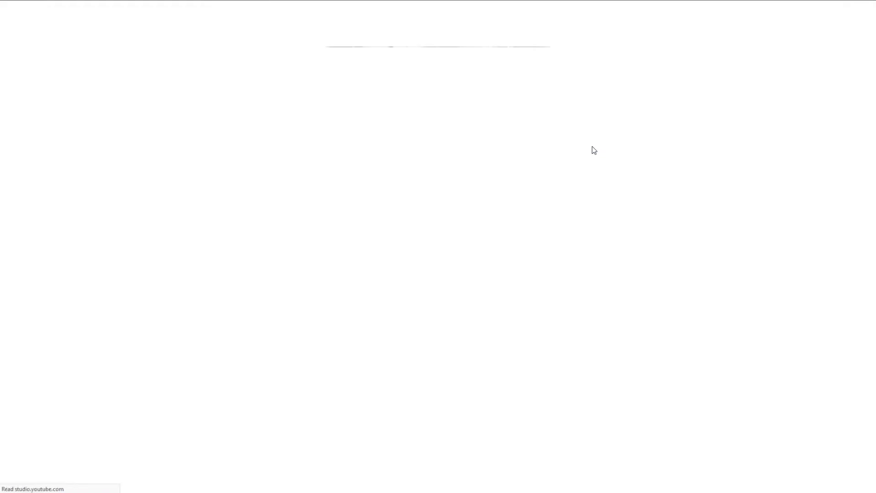
{"action": "scroll", "coordinate": [346, 246], "scroll_direction": "down", "scroll_amount": 5}
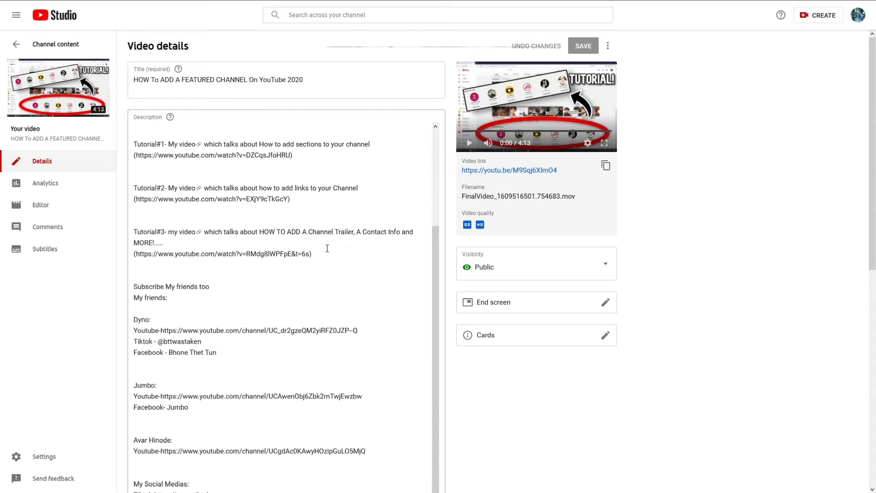
{"action": "left_click", "coordinate": [606, 336]}
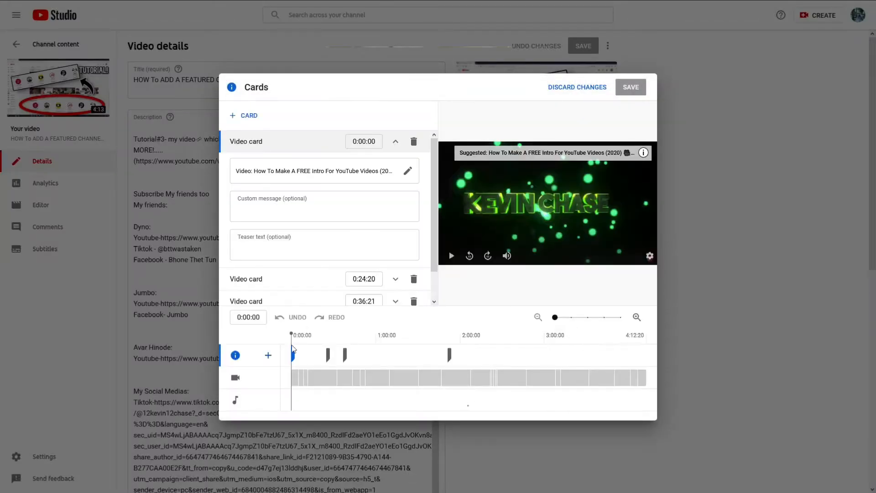
Move the first video card to 0:00:09 and delete the video card at 1:51:08.
{"action": "left_click_drag", "start_coordinate": [298, 357], "coordinate": [305, 356]}
{"action": "left_click", "coordinate": [452, 357]}
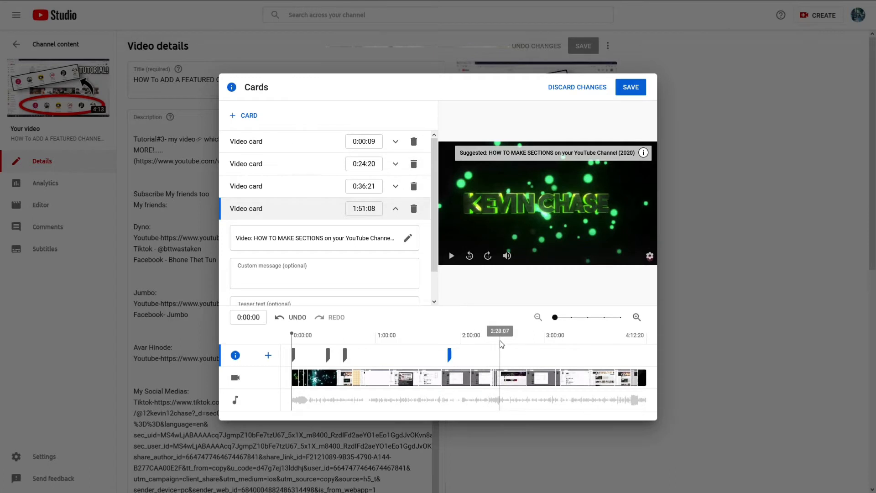
{"action": "key", "text": "Delete"}
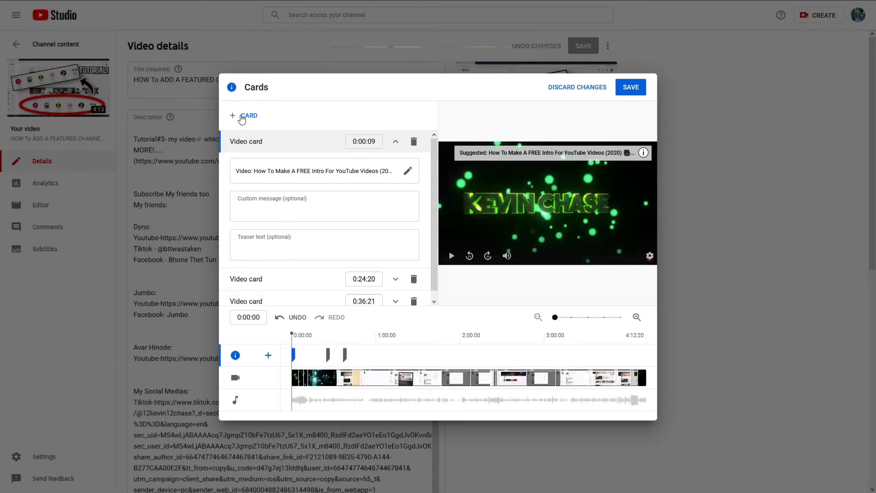
Add a video card for "HOW TO FIX GRAINY AND BLURRY PHOTOS Tutorial!" and place it at 0:55:07 on the timeline.
{"action": "left_click", "coordinate": [236, 118]}
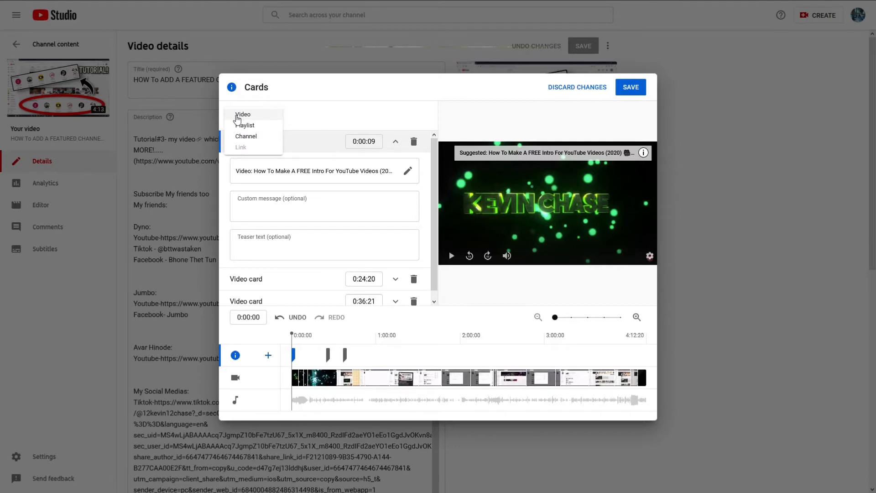
{"action": "left_click", "coordinate": [251, 114]}
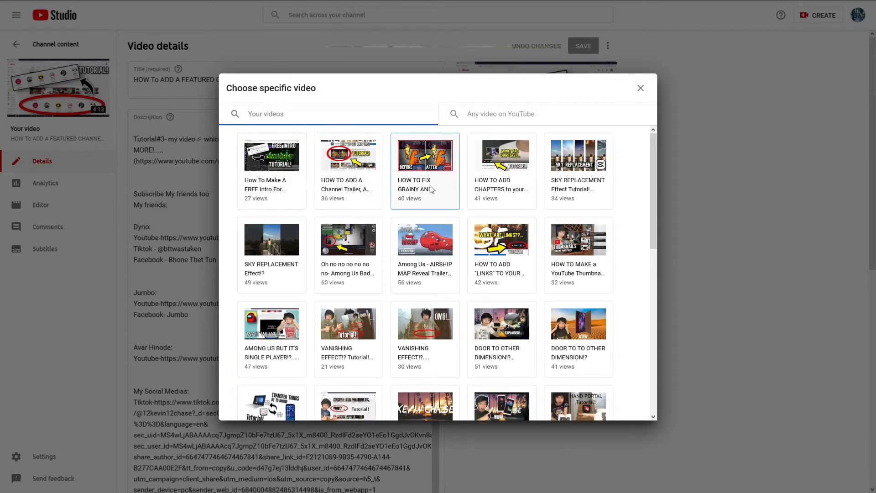
{"action": "left_click", "coordinate": [431, 189]}
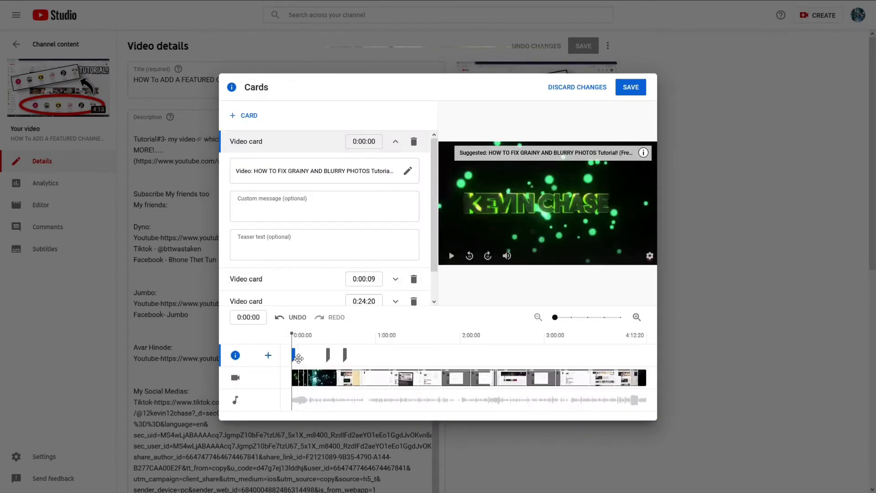
{"action": "mouse_move", "coordinate": [299, 359]}
{"action": "left_mouse_down"}
{"action": "mouse_move", "coordinate": [404, 373]}
{"action": "mouse_move", "coordinate": [391, 373]}
{"action": "left_mouse_up"}
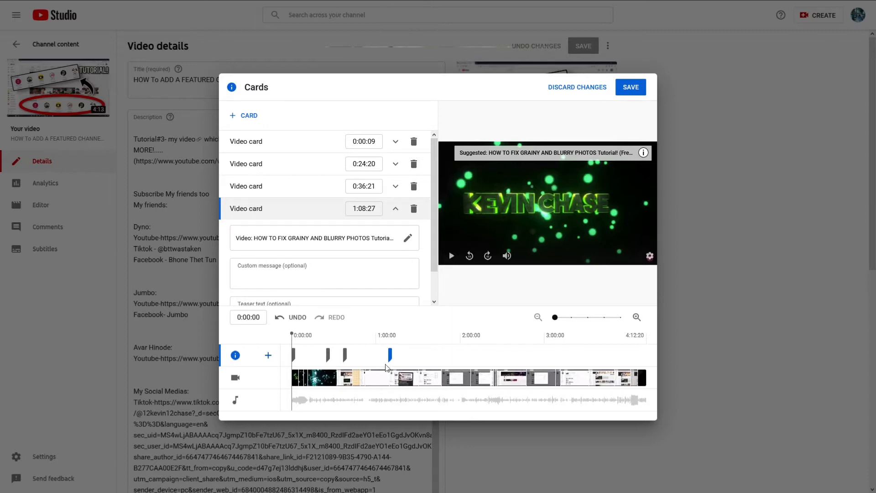
{"action": "mouse_move", "coordinate": [390, 363]}
{"action": "left_mouse_down"}
{"action": "mouse_move", "coordinate": [345, 363]}
{"action": "mouse_move", "coordinate": [391, 364]}
{"action": "mouse_move", "coordinate": [375, 366]}
{"action": "left_mouse_up"}
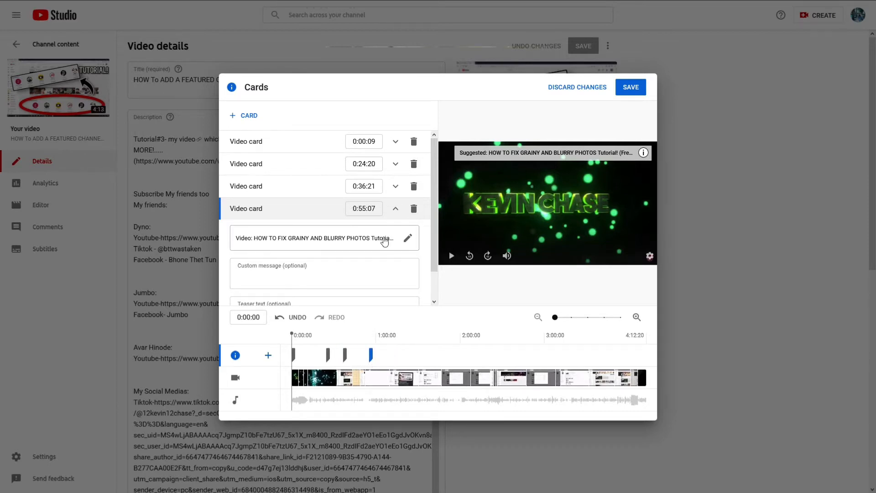
Move the new video card back to the start of the timeline and briefly play the preview.
{"action": "scroll", "coordinate": [388, 274], "scroll_direction": "down", "scroll_amount": 1}
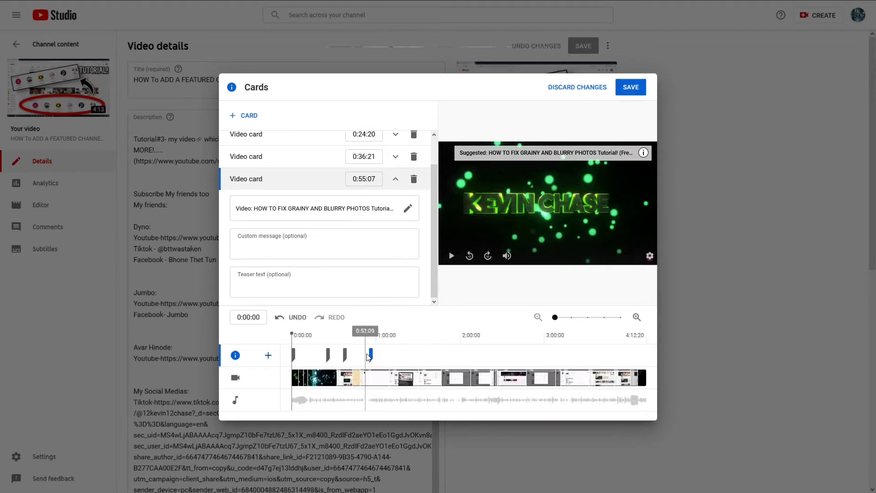
{"action": "mouse_move", "coordinate": [371, 359]}
{"action": "left_mouse_down"}
{"action": "mouse_move", "coordinate": [306, 360]}
{"action": "mouse_move", "coordinate": [651, 351]}
{"action": "mouse_move", "coordinate": [614, 343]}
{"action": "mouse_move", "coordinate": [508, 347]}
{"action": "mouse_move", "coordinate": [375, 358]}
{"action": "mouse_move", "coordinate": [635, 363]}
{"action": "mouse_move", "coordinate": [296, 373]}
{"action": "left_mouse_up"}
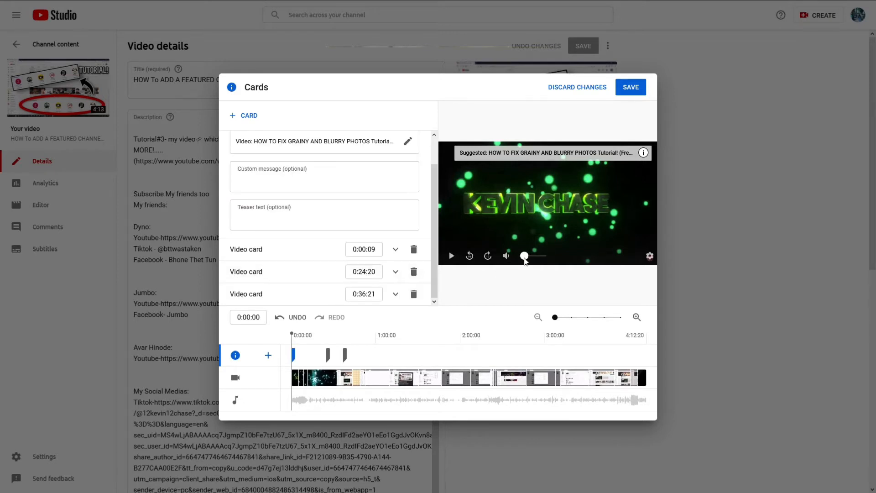
{"action": "left_click", "coordinate": [451, 257]}
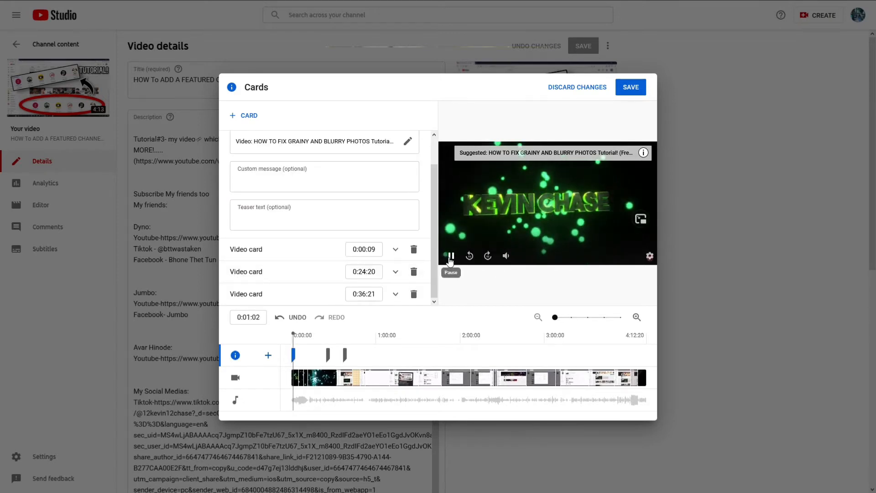
{"action": "left_click", "coordinate": [452, 257]}
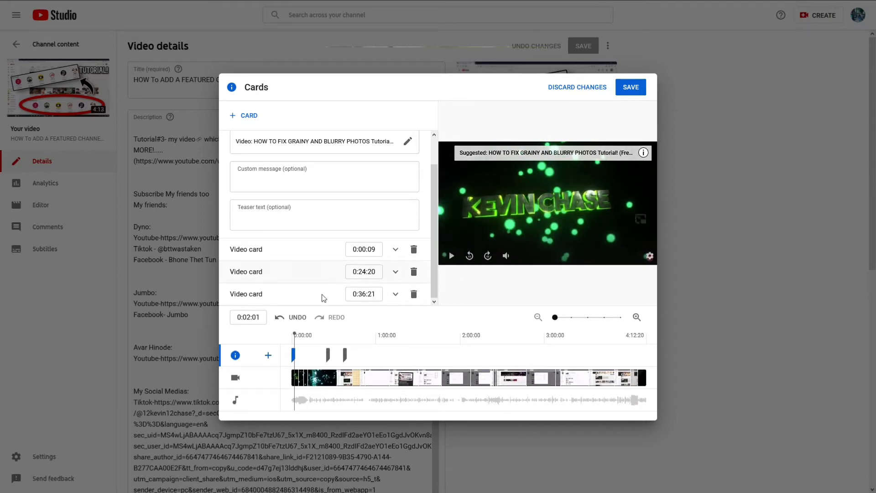
Move the new video card to 0:50:01 and play the preview around that point.
{"action": "left_click_drag", "start_coordinate": [300, 358], "coordinate": [370, 360]}
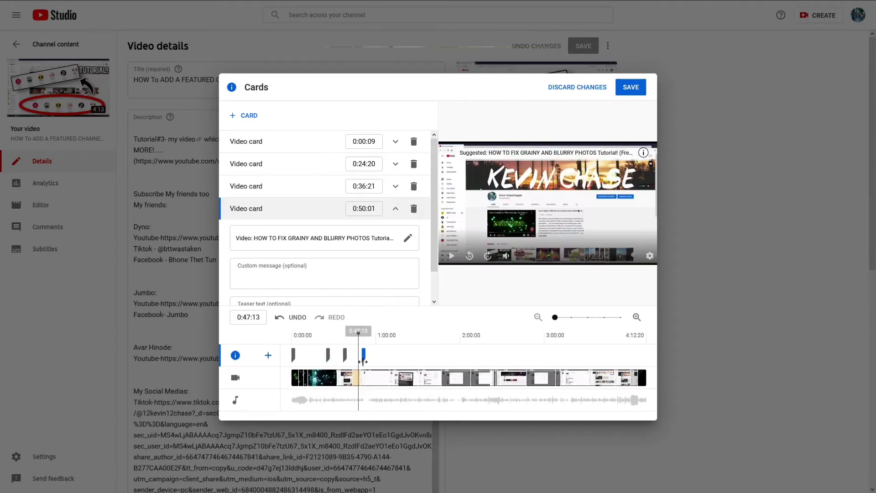
{"action": "left_click", "coordinate": [454, 259]}
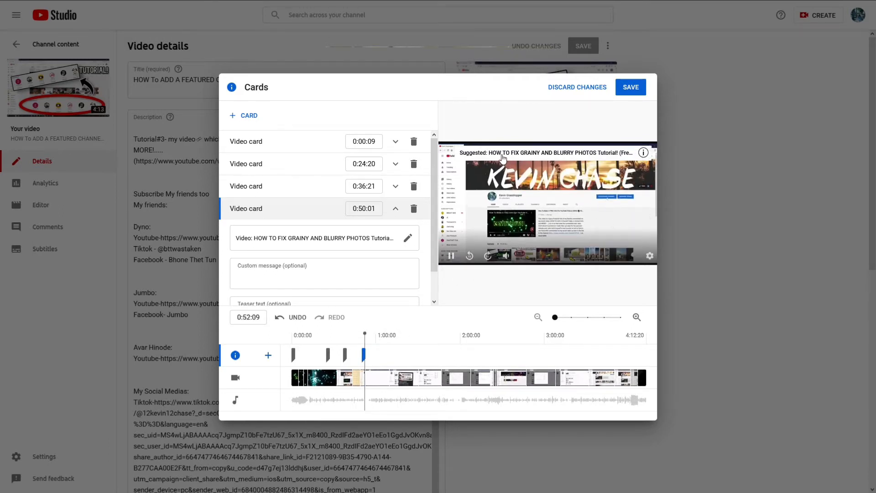
{"action": "left_click", "coordinate": [457, 264]}
Discard the card changes and return to the channel content list.
{"action": "left_click", "coordinate": [577, 88]}
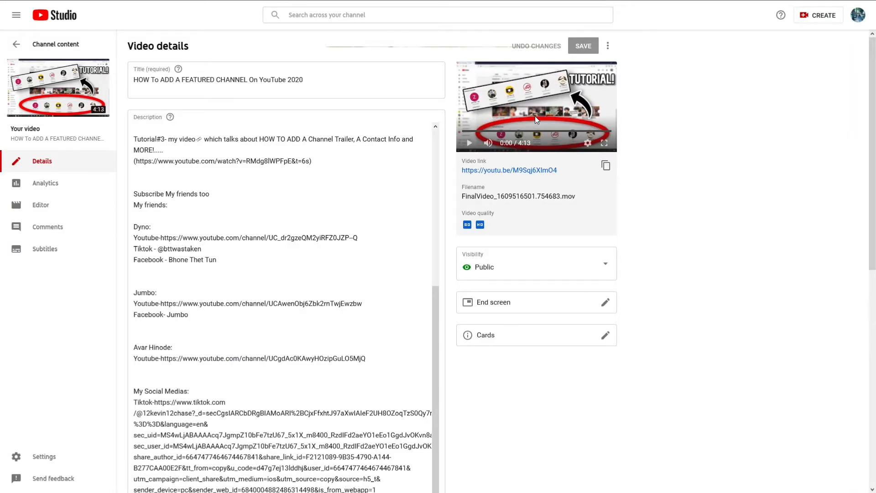
{"action": "left_click", "coordinate": [26, 47]}
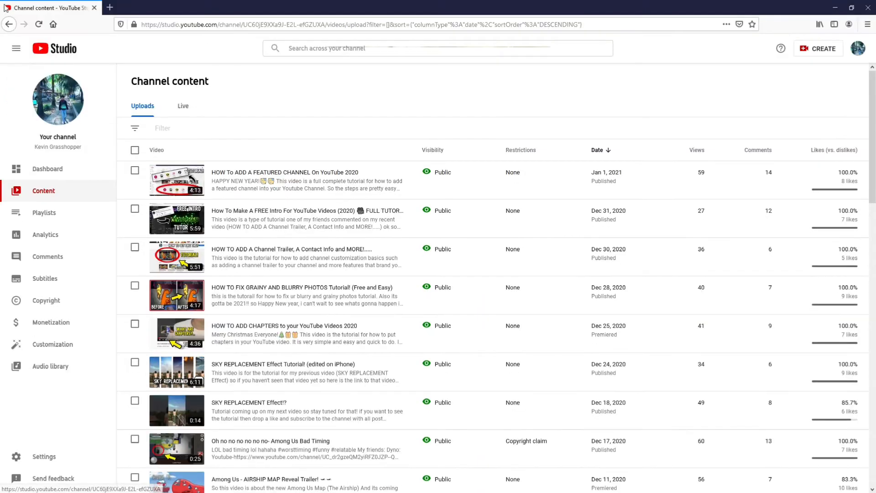
Start uploading the video file FinalVideo_1609516501.754683.mov to the channel.
{"action": "left_click", "coordinate": [822, 17]}
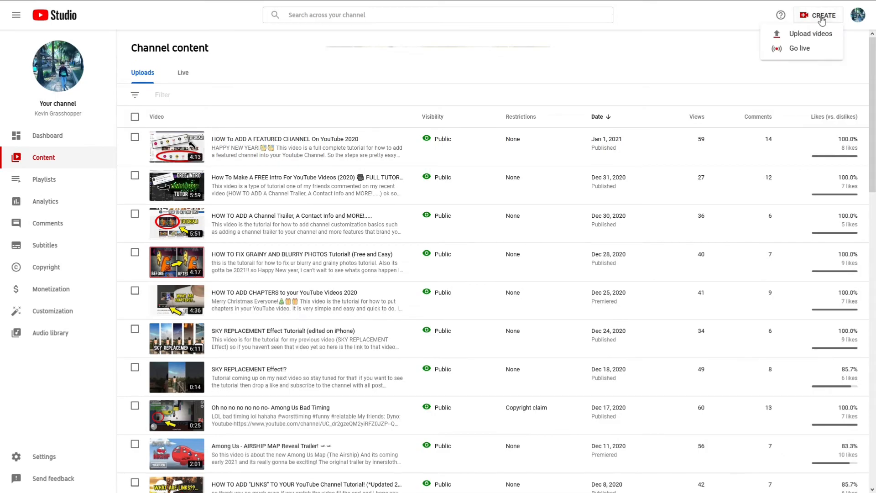
{"action": "left_click", "coordinate": [811, 34]}
{"action": "left_click", "coordinate": [440, 303]}
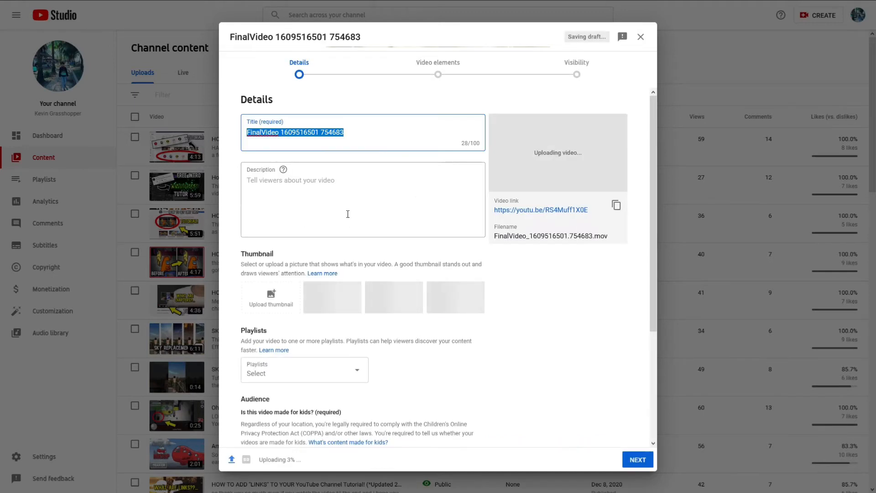
Replace the new upload's title with "ghghgh" and mark the video as made for kids.
{"action": "key", "text": "BackSpace"}
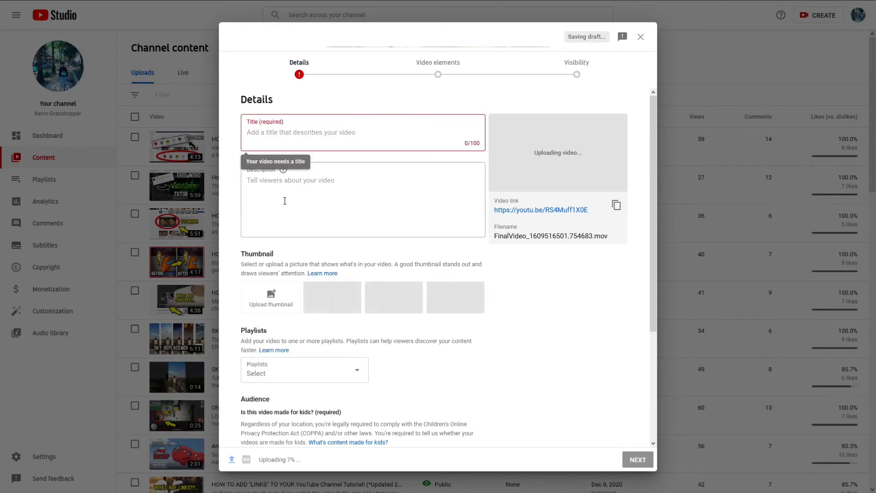
{"action": "scroll", "coordinate": [260, 424], "scroll_direction": "down", "scroll_amount": 3}
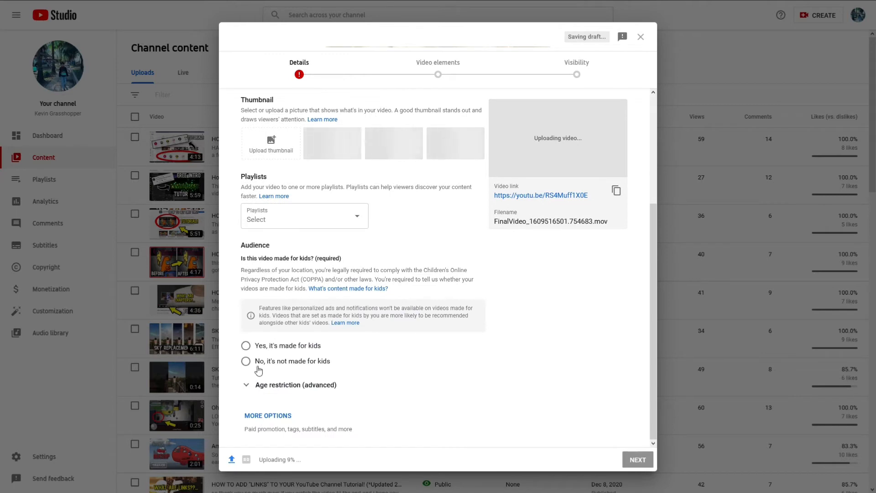
{"action": "left_click", "coordinate": [246, 346]}
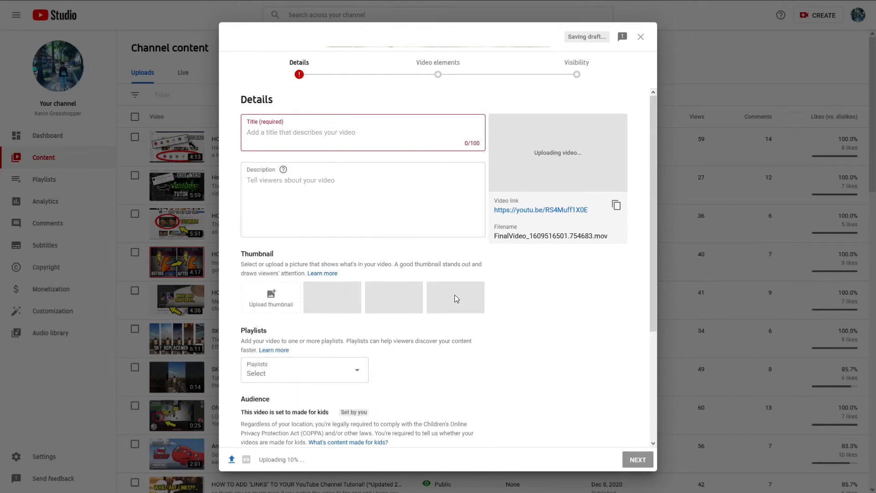
{"action": "left_click", "coordinate": [334, 134]}
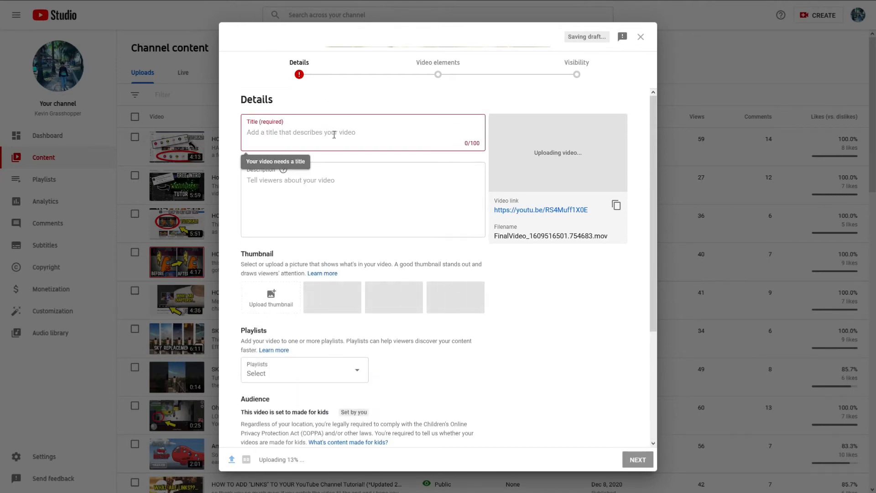
{"action": "type", "text": "ghghgh"}
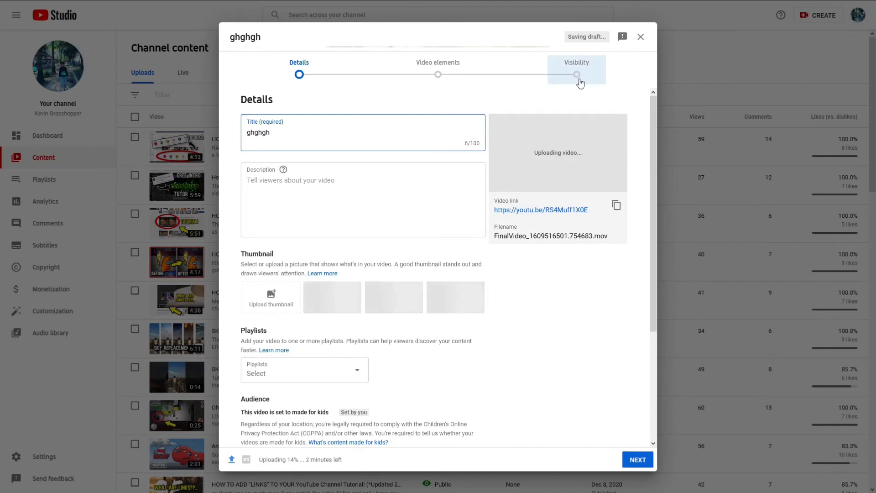
Check the end screen and card options among the upload's video elements, and expand the additional options in its details.
{"action": "left_click", "coordinate": [436, 68]}
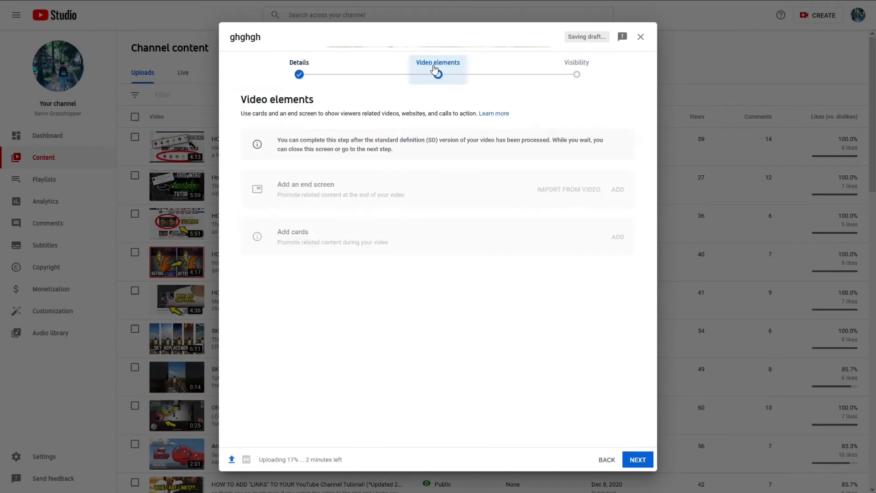
{"action": "left_click", "coordinate": [325, 81]}
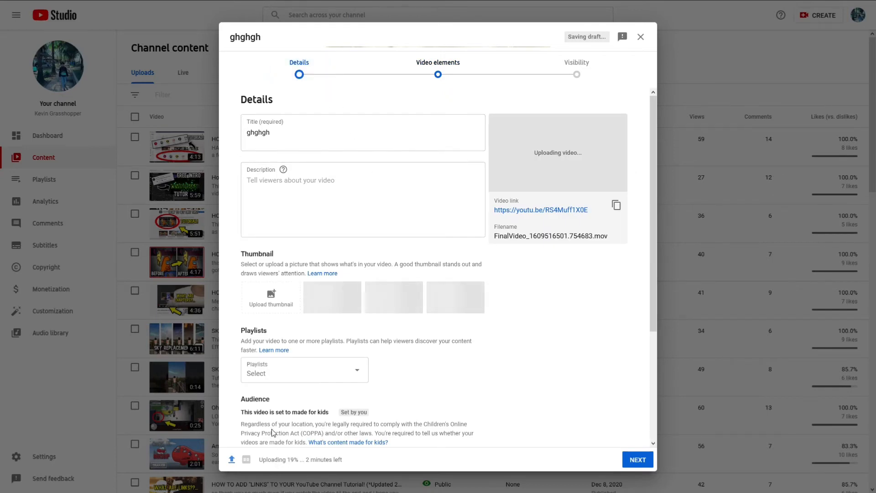
{"action": "left_click", "coordinate": [433, 86]}
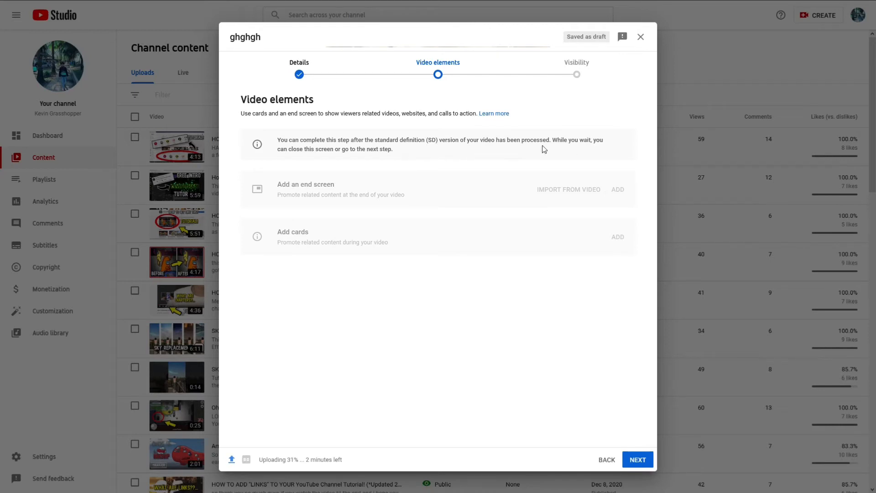
{"action": "left_click", "coordinate": [311, 83]}
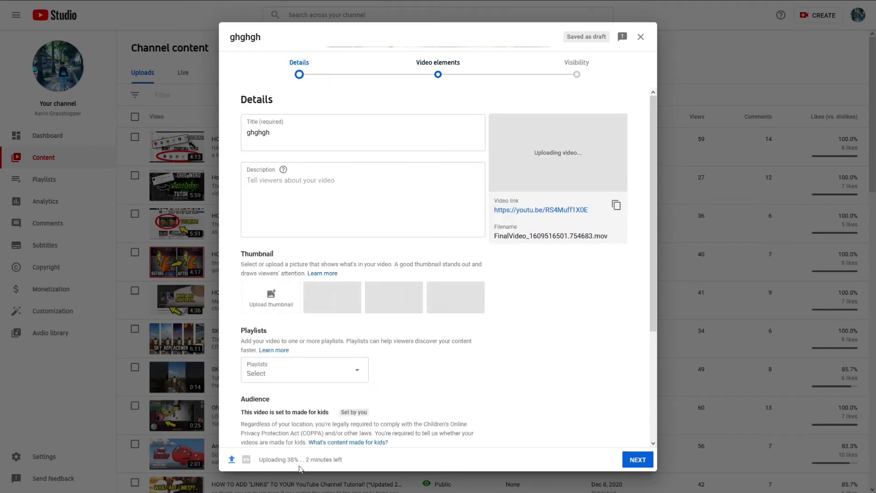
{"action": "scroll", "coordinate": [304, 420], "scroll_direction": "down", "scroll_amount": 3}
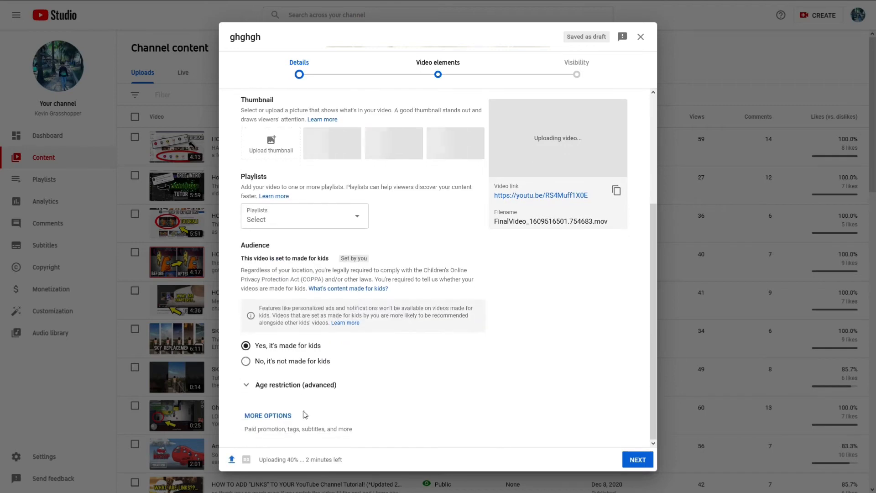
{"action": "left_click", "coordinate": [274, 416]}
{"action": "left_click", "coordinate": [437, 73]}
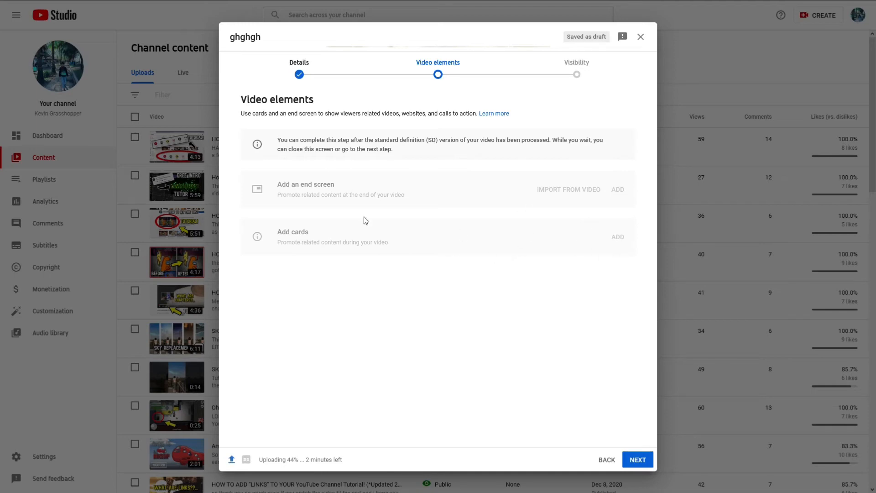
Review the upload's additional details, covering paid promotion, tags, language and subtitles, recording date, license and category.
{"action": "left_click", "coordinate": [291, 67]}
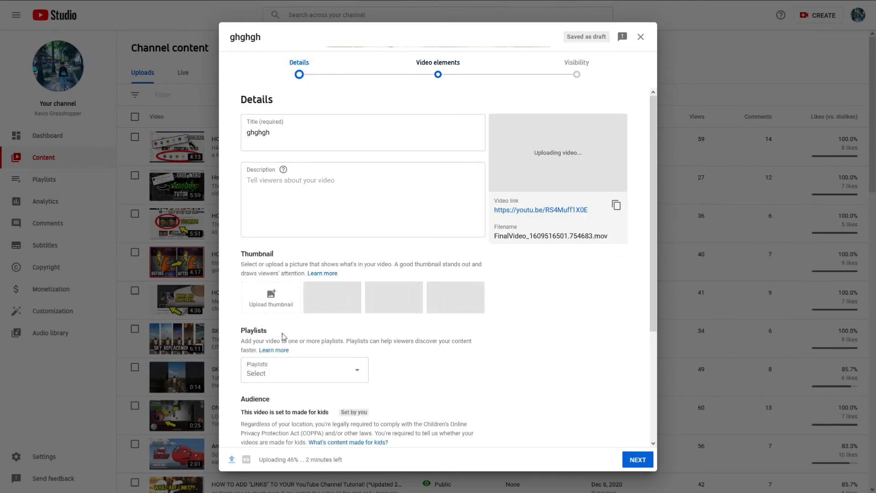
{"action": "scroll", "coordinate": [284, 337], "scroll_direction": "down", "scroll_amount": 3}
{"action": "left_click", "coordinate": [270, 413]}
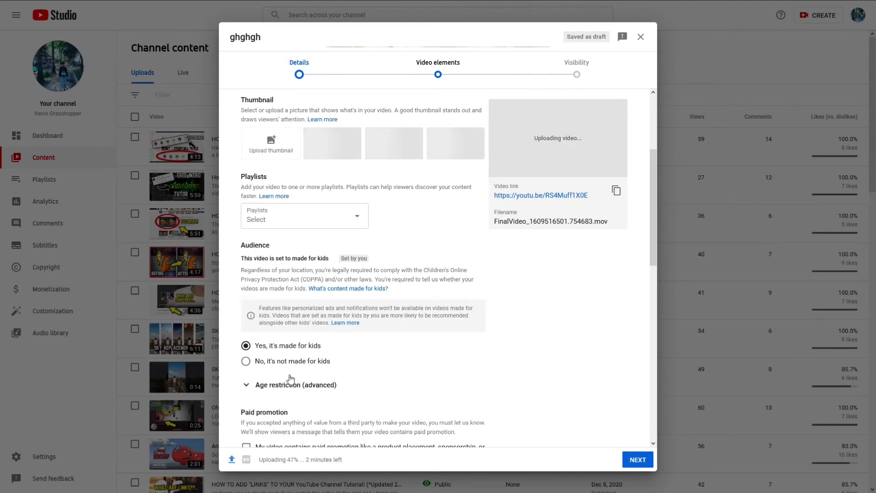
{"action": "scroll", "coordinate": [290, 378], "scroll_direction": "down", "scroll_amount": 6}
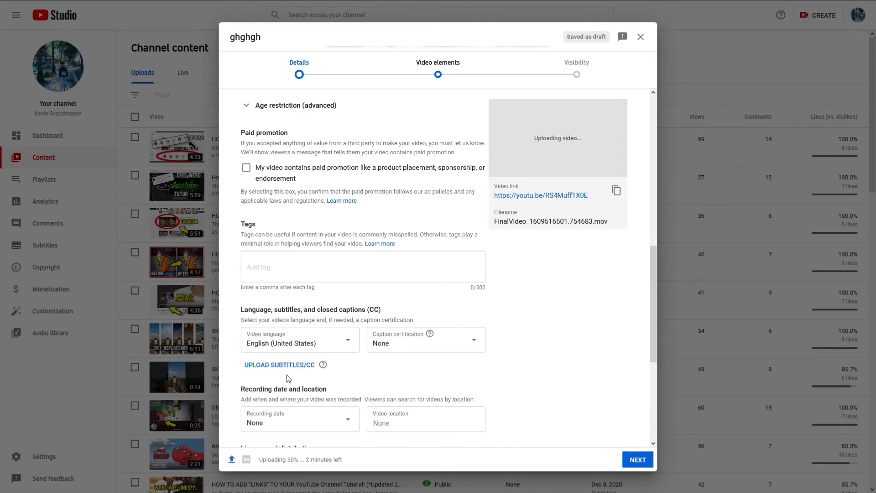
{"action": "scroll", "coordinate": [289, 379], "scroll_direction": "down", "scroll_amount": 5}
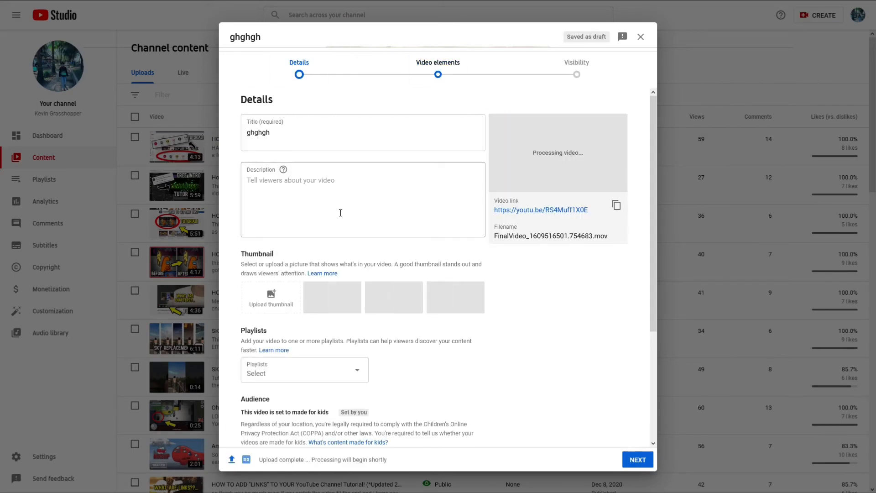
{"action": "scroll", "coordinate": [283, 365], "scroll_direction": "down", "scroll_amount": 4}
{"action": "left_click", "coordinate": [276, 414]}
{"action": "scroll", "coordinate": [319, 348], "scroll_direction": "down", "scroll_amount": 12}
{"action": "scroll", "coordinate": [344, 311], "scroll_direction": "up", "scroll_amount": 2}
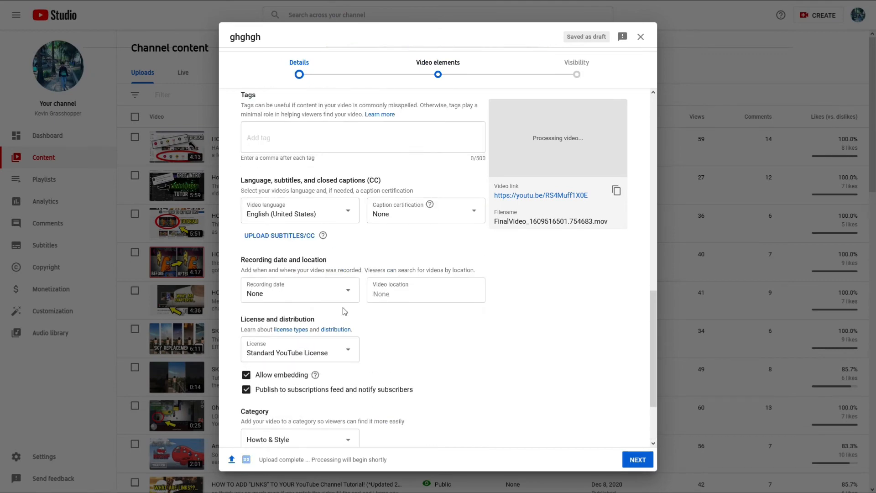
{"action": "scroll", "coordinate": [345, 311], "scroll_direction": "up", "scroll_amount": 8}
Add a video card to the upload's video elements, suggesting the channel's own "How To Make A FREE Intro For YouTube Videos (2020)".
{"action": "left_click", "coordinate": [577, 68]}
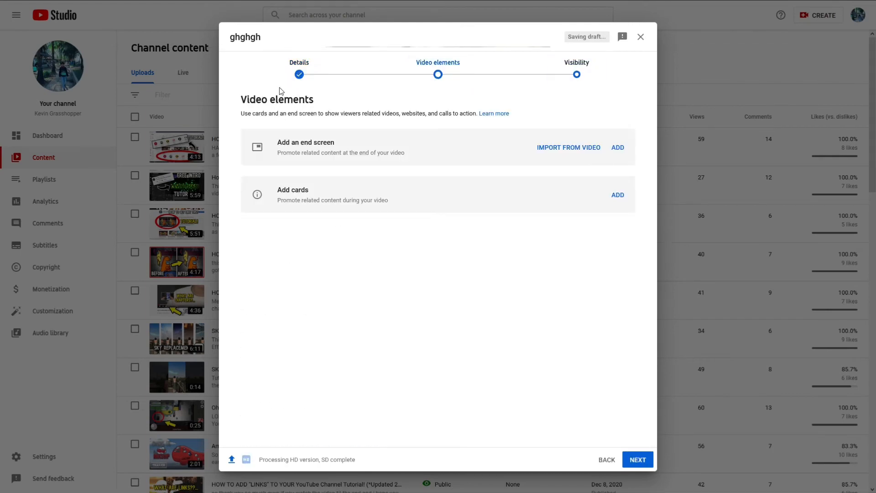
{"action": "left_click", "coordinate": [306, 81]}
{"action": "left_click", "coordinate": [438, 74]}
{"action": "left_click", "coordinate": [618, 195]}
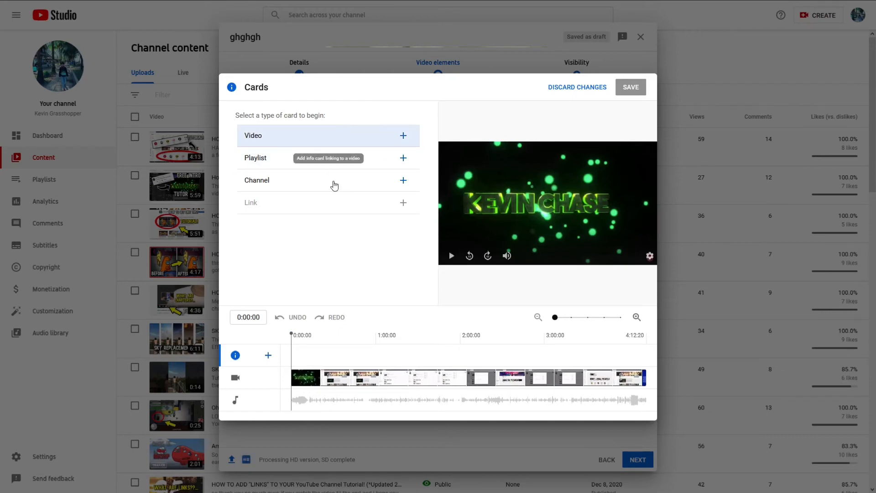
{"action": "left_click", "coordinate": [402, 136]}
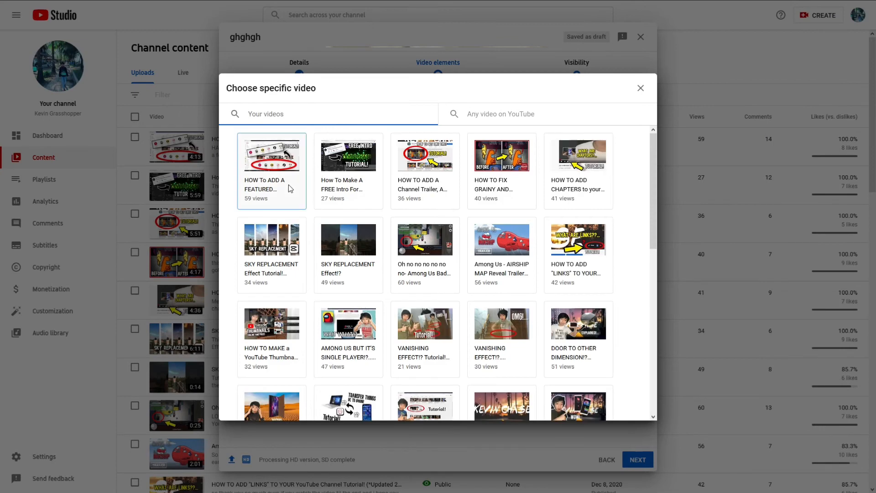
{"action": "left_click", "coordinate": [342, 192]}
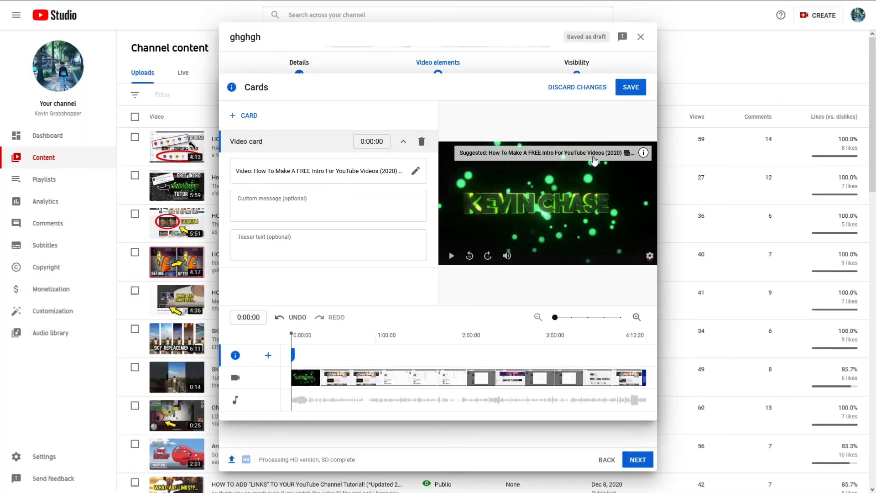
Move the video card to 0:07:03 on the timeline and play the preview past that point.
{"action": "left_click_drag", "start_coordinate": [294, 356], "coordinate": [308, 362]}
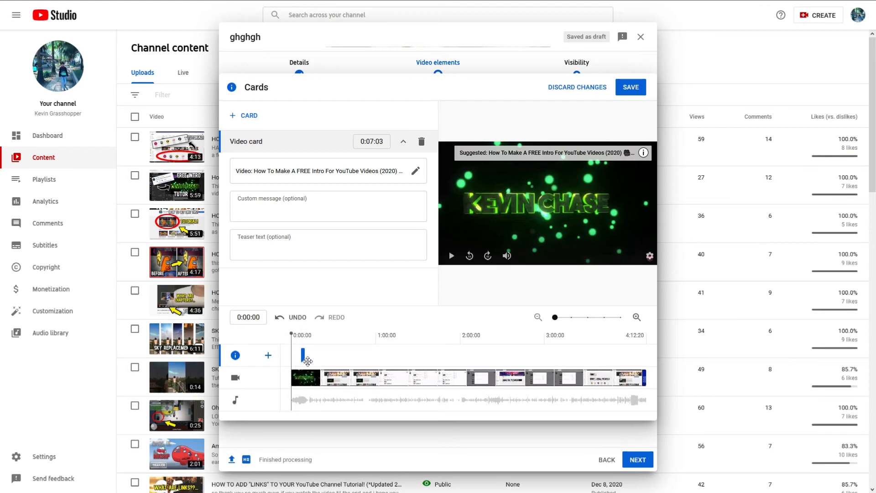
{"action": "left_click", "coordinate": [300, 358]}
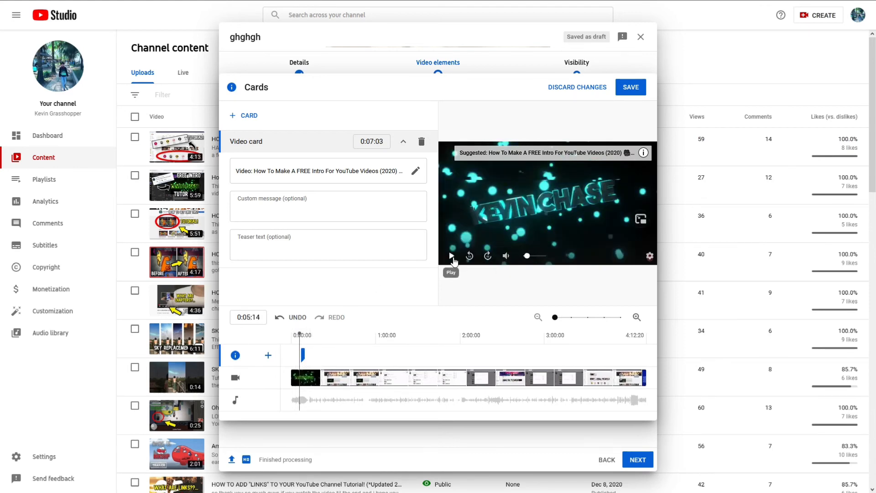
{"action": "left_click", "coordinate": [453, 258]}
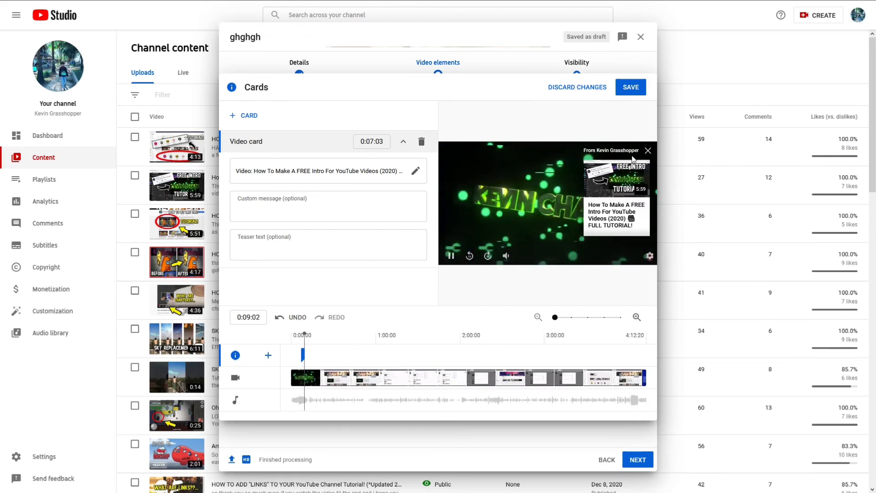
{"action": "left_click", "coordinate": [451, 255]}
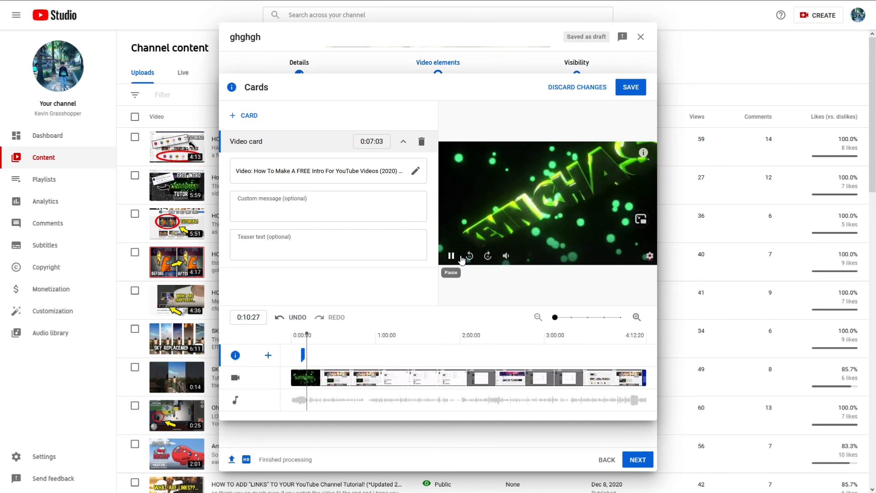
Expand the suggested-video card in the paused preview, close it, and return the playhead to 0:00:00.
{"action": "mouse_move", "coordinate": [644, 154]}
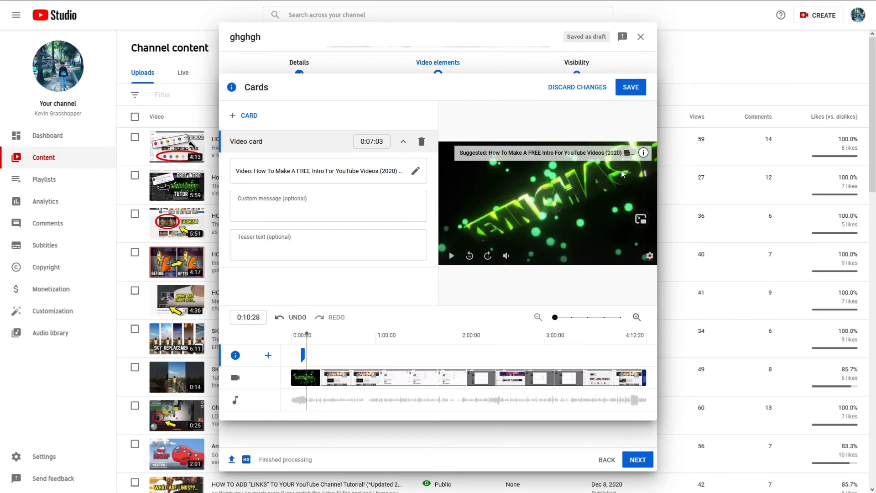
{"action": "left_click", "coordinate": [644, 154]}
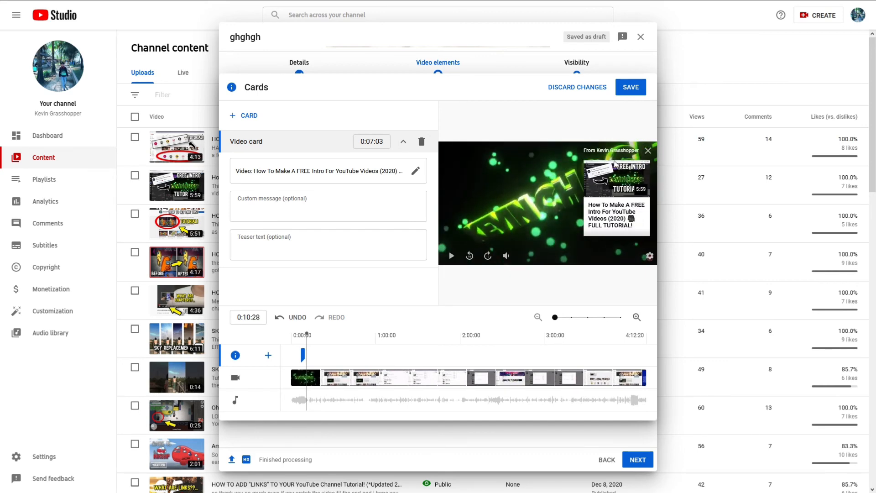
{"action": "left_click", "coordinate": [649, 153]}
{"action": "left_click_drag", "start_coordinate": [307, 336], "coordinate": [266, 376]}
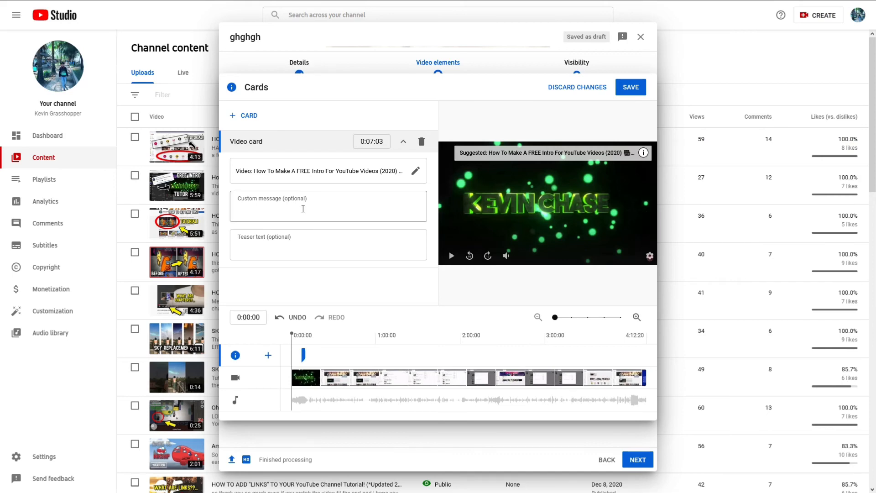
Move the video card to 0:00:00 with its custom message and teaser text left blank, and save the cards.
{"action": "left_click", "coordinate": [296, 247]}
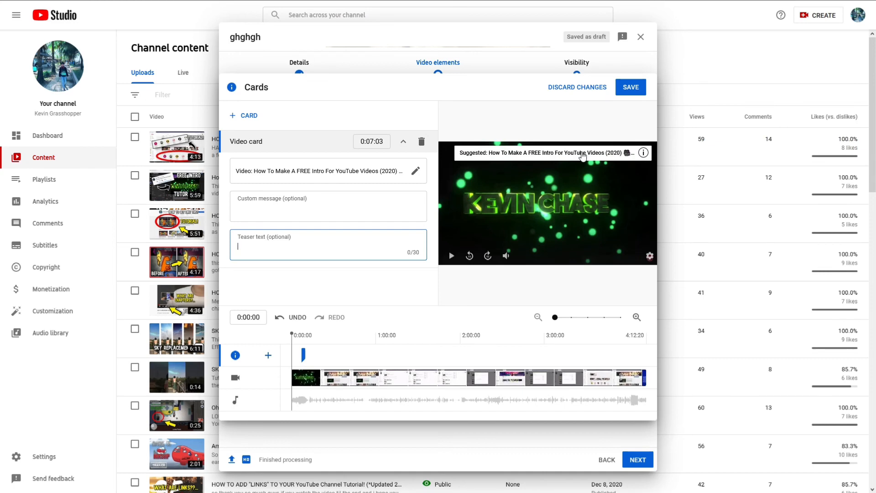
{"action": "left_click", "coordinate": [289, 210]}
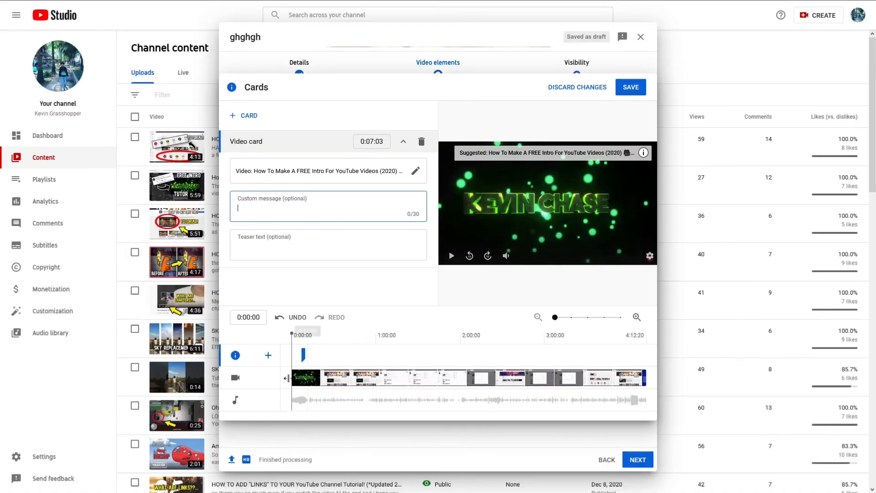
{"action": "left_click_drag", "start_coordinate": [307, 364], "coordinate": [290, 362]}
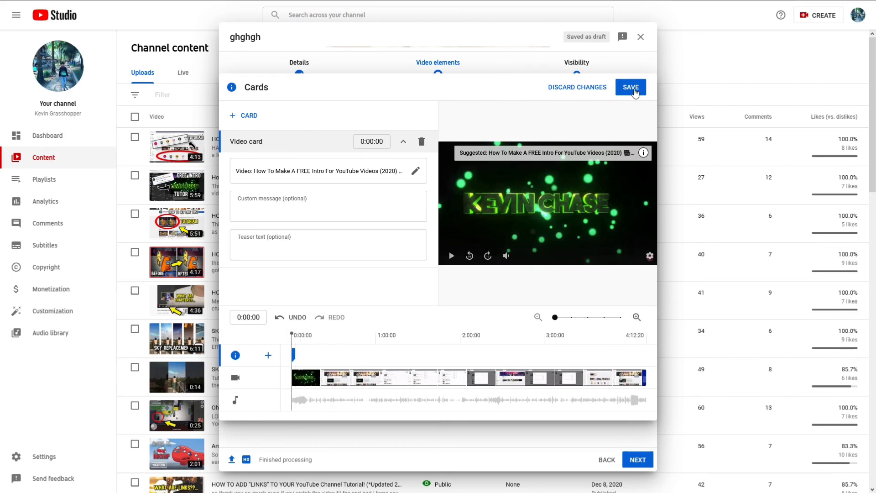
{"action": "left_click", "coordinate": [632, 90]}
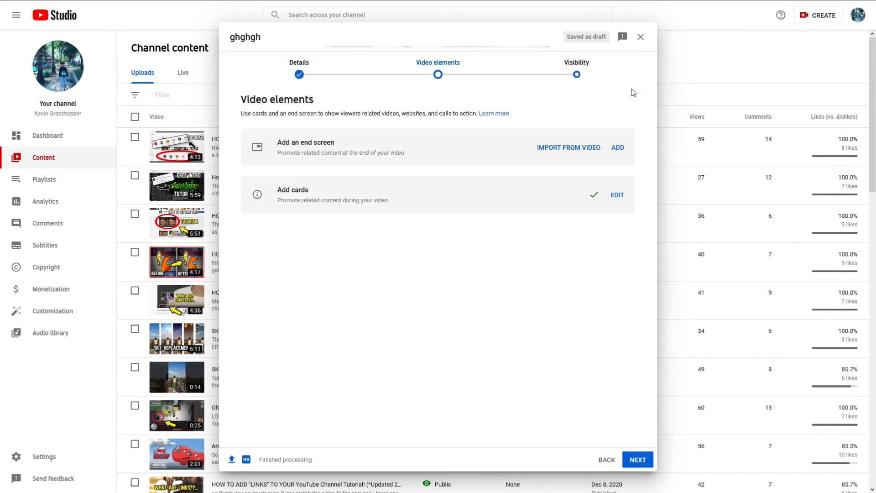